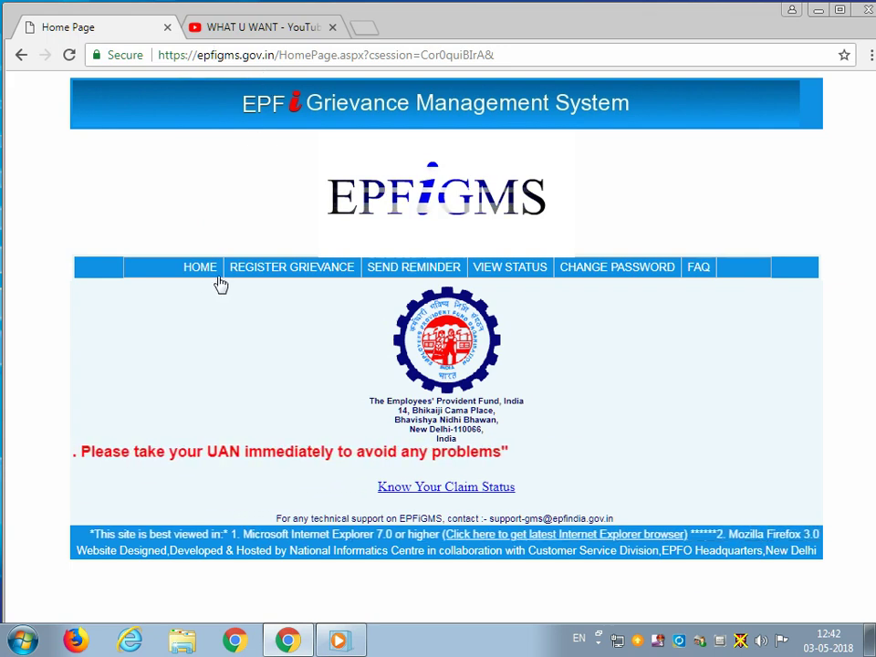
- Try to open the grievance registration page from the site's home page
left_click(293, 276)
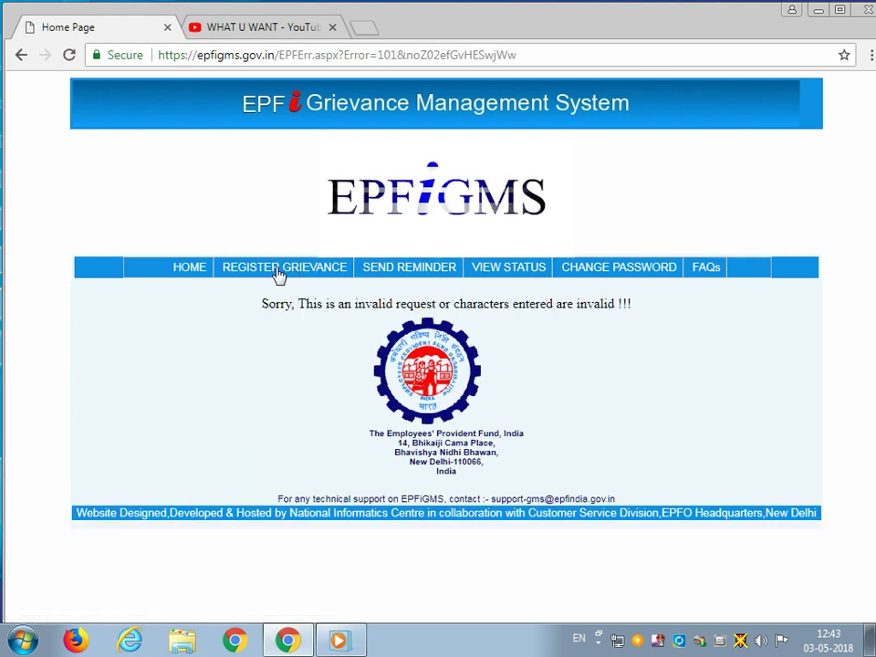
left_click(279, 274)
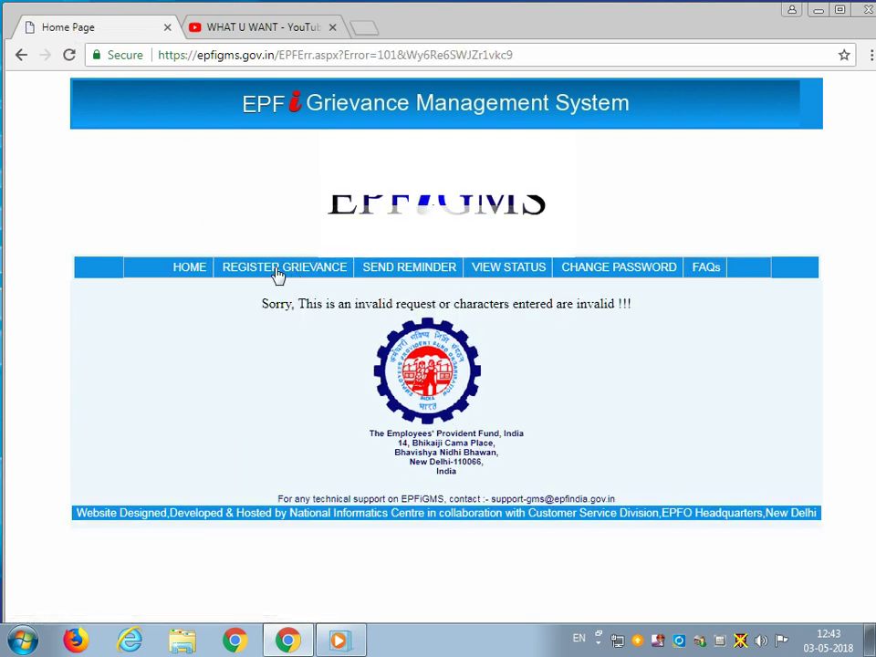
left_click(278, 275)
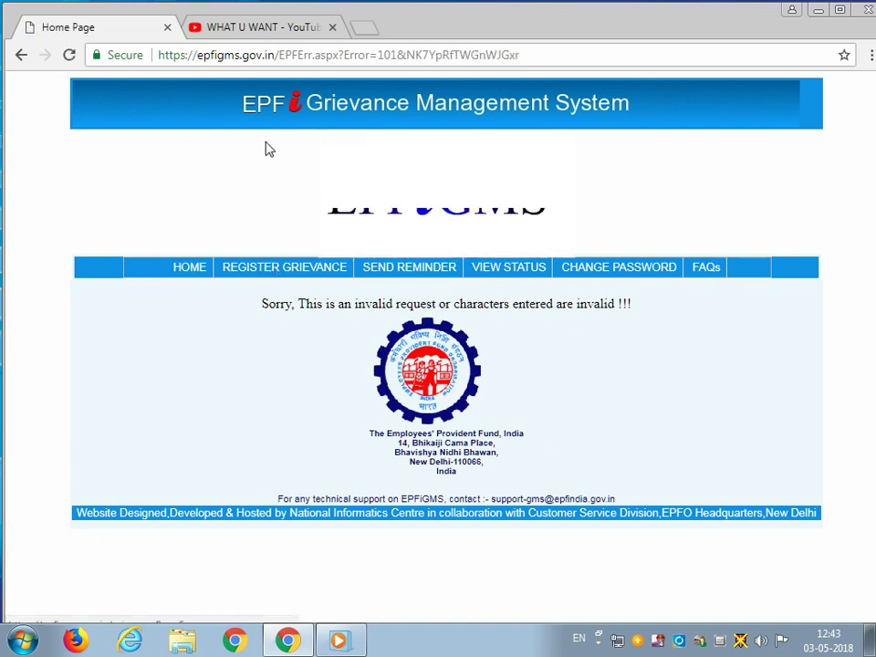
- Load epfigms.gov.in in a new browser tab
left_click(366, 30)
type("epfi")
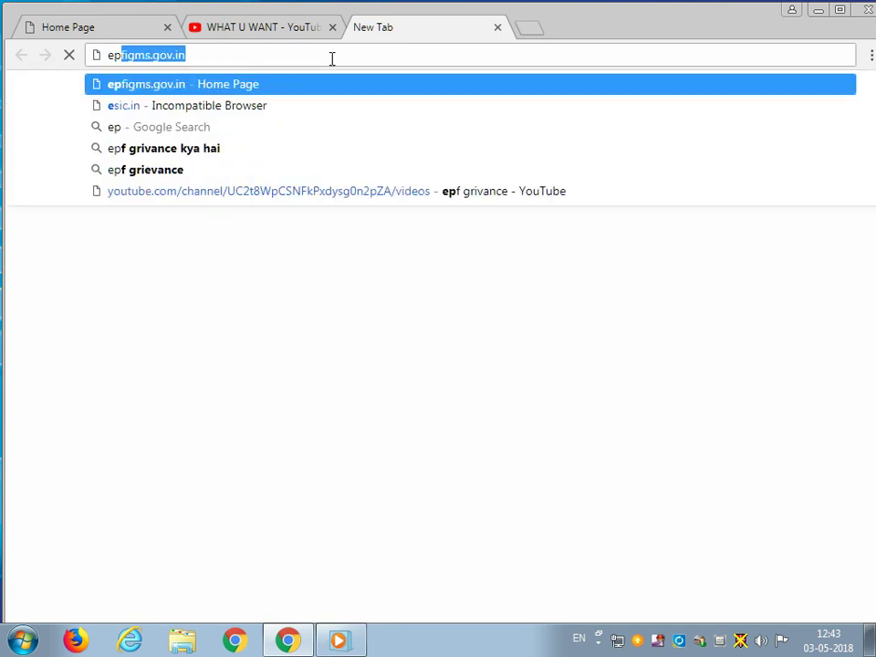
type("gms.gov.i")
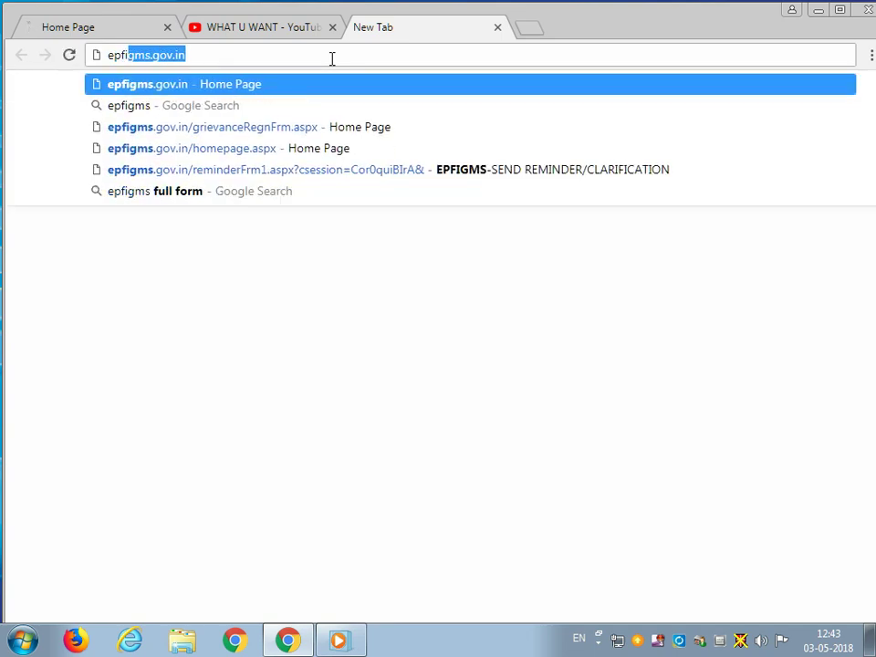
type("n")
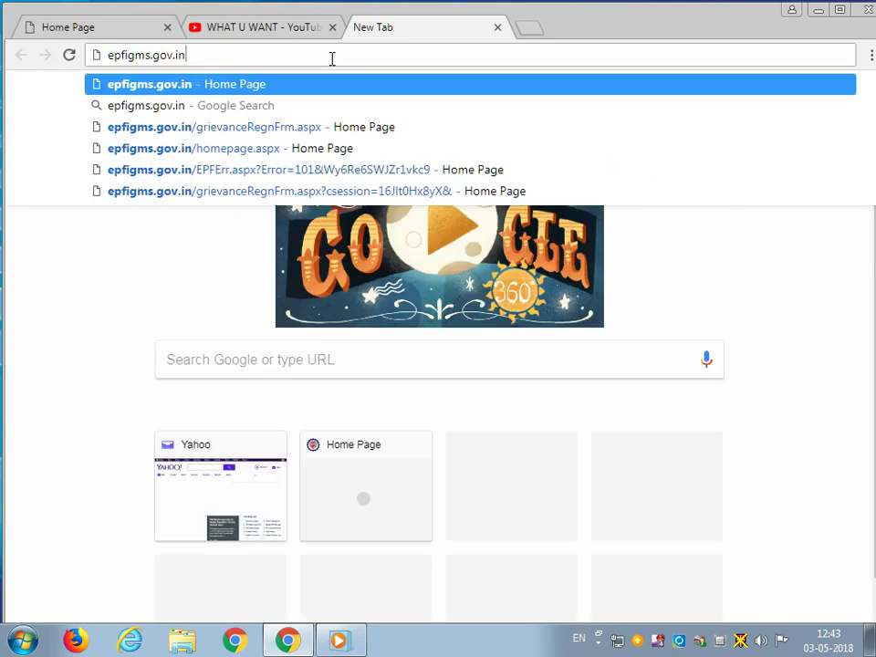
key("Return")
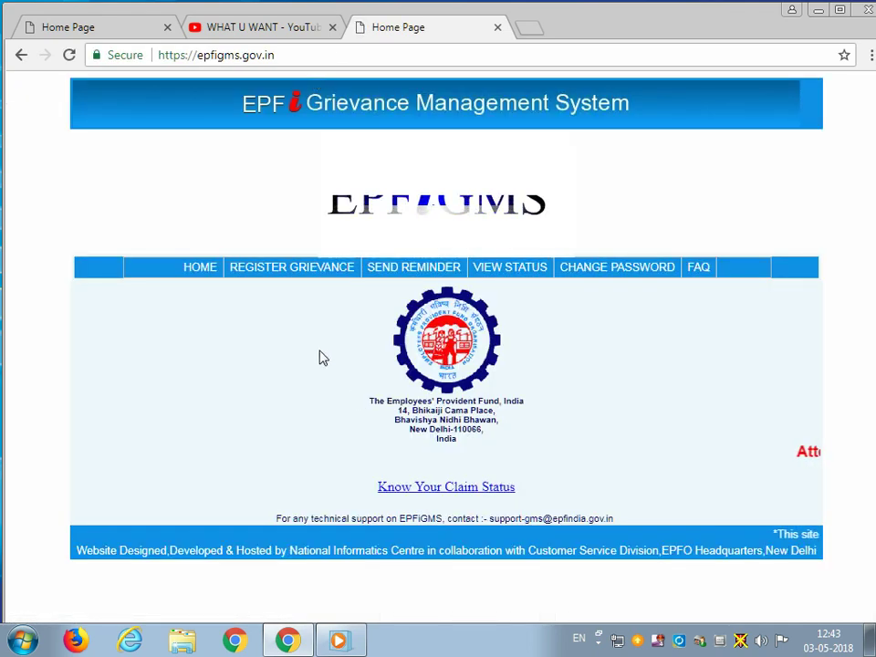
- Open the grievance registration form and close the old Home Page tab, looking over the form's sections
left_click(257, 272)
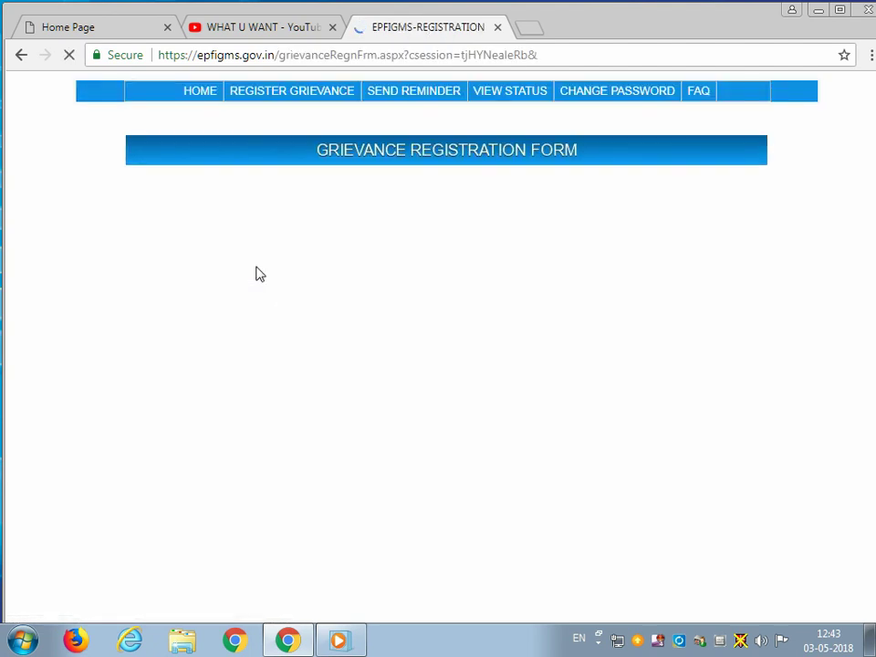
left_click(168, 28)
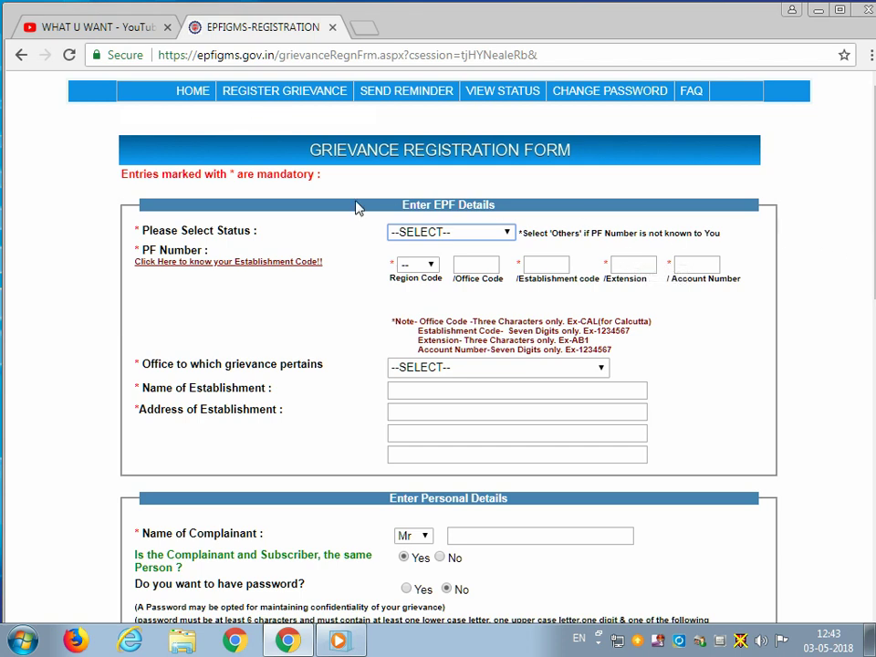
scroll(233, 327, "down", 5)
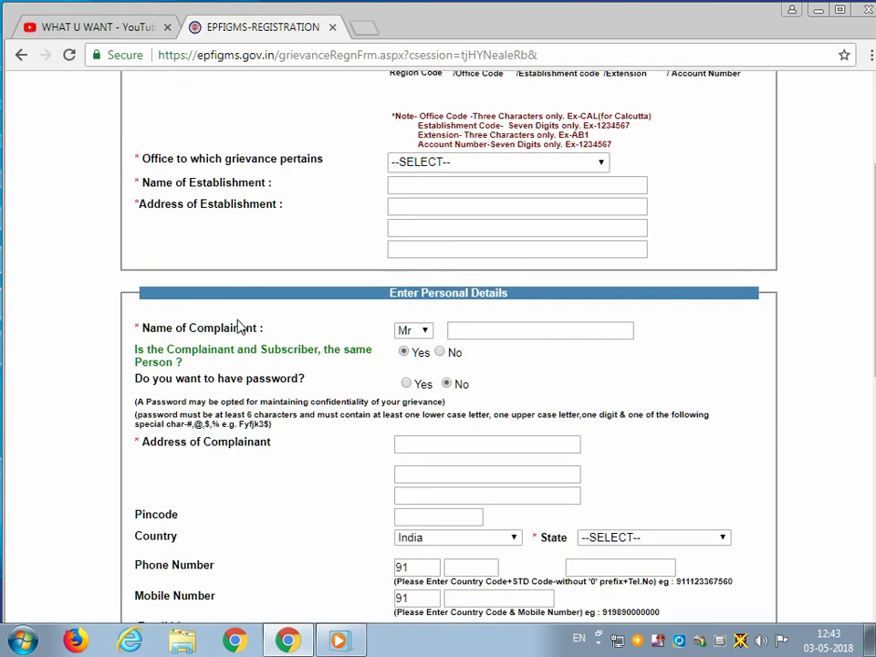
scroll(237, 326, "up", 5)
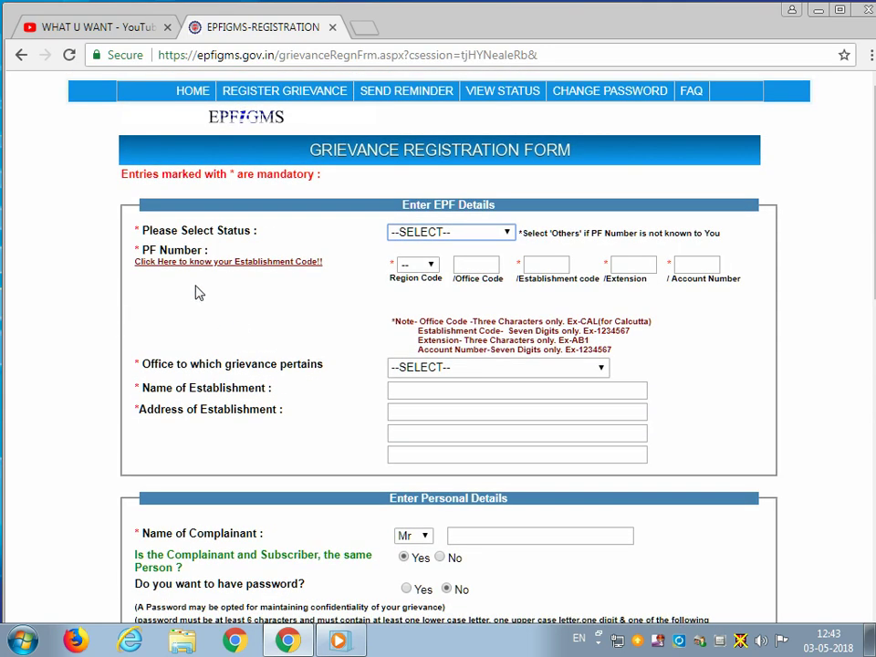
- Set the status in the EPF details to PF Member and make the Universal Account Number field active
left_click(454, 234)
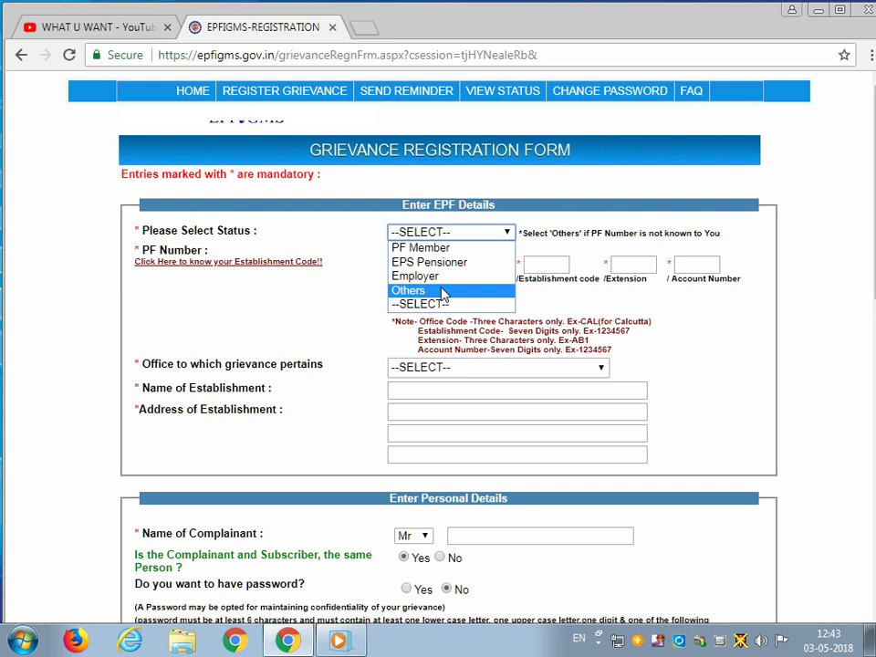
left_click(257, 317)
left_click(432, 234)
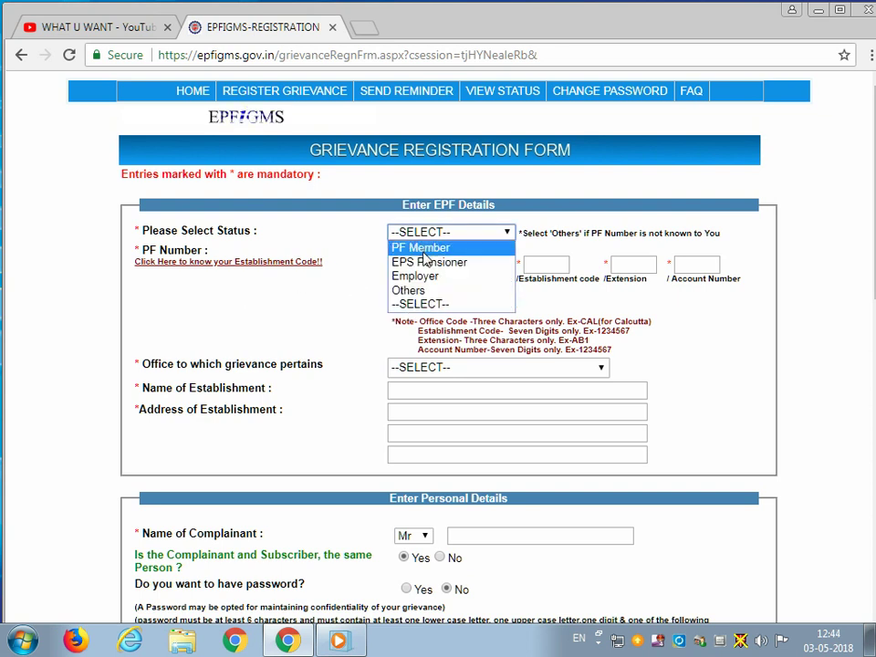
left_click(426, 255)
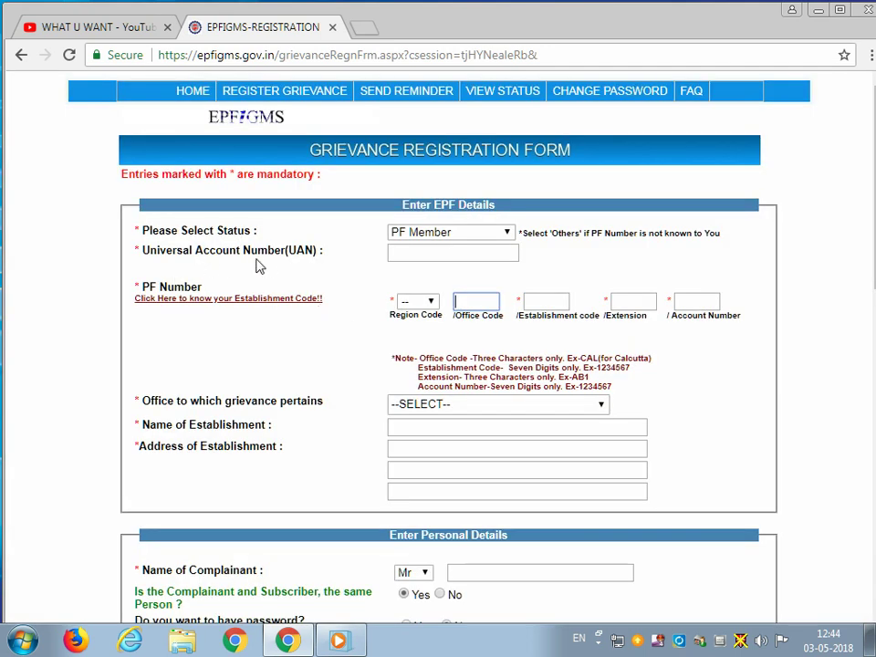
left_click(403, 253)
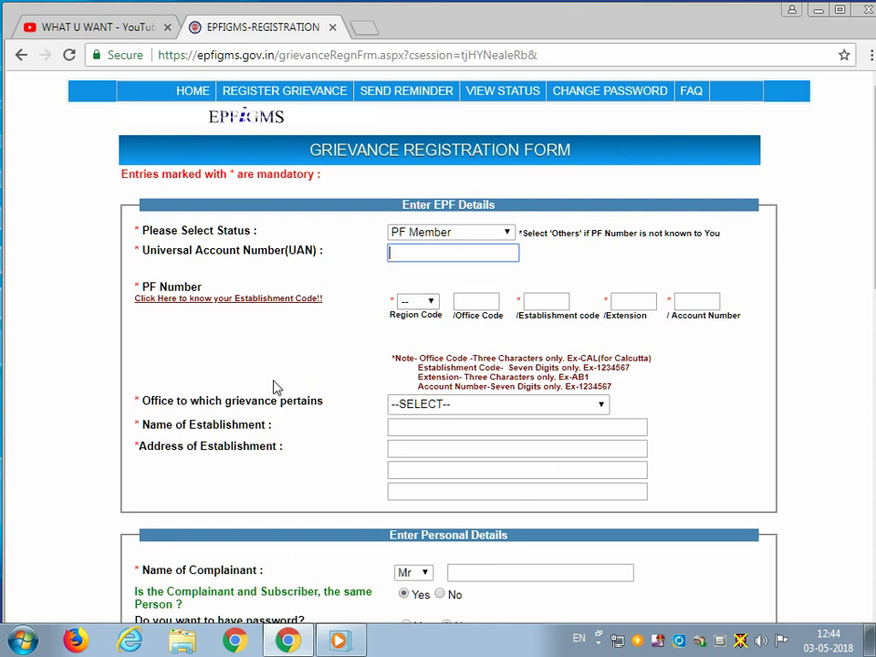
- Choose EPFO, RO, Ludhiana as the office to which the grievance pertains
scroll(266, 384, "down", 3)
left_click(496, 235)
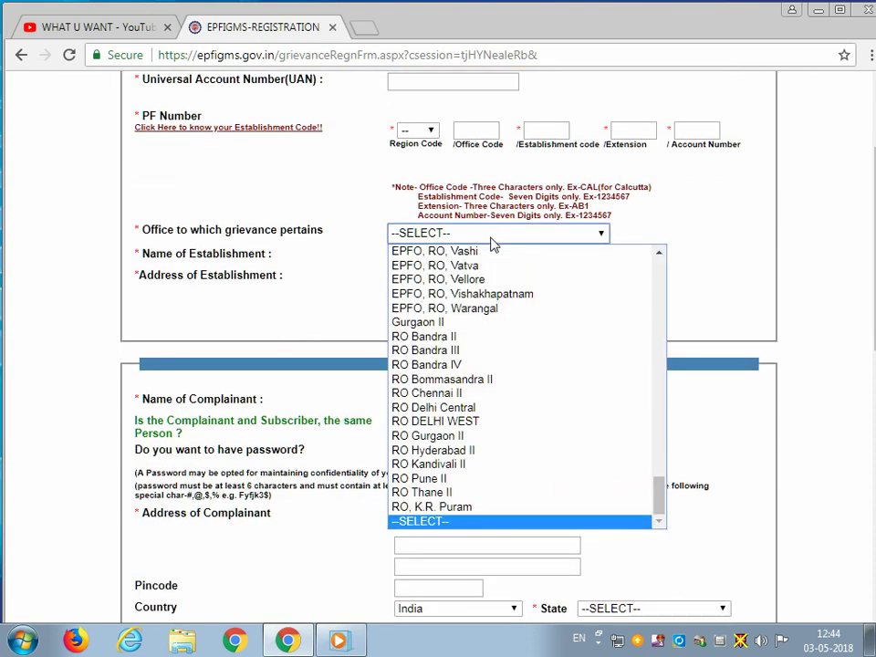
left_click_drag(664, 495, 660, 392)
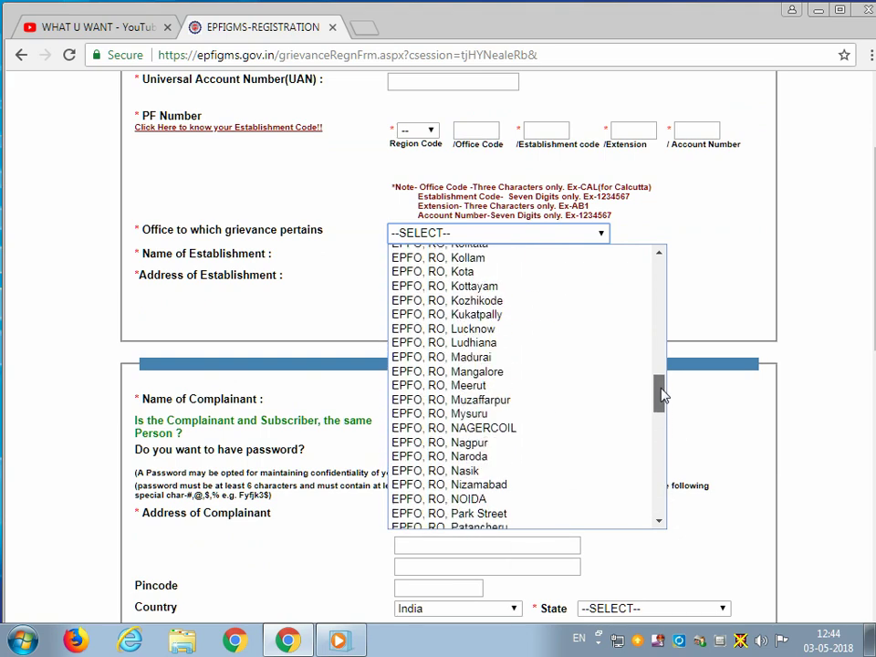
left_click(501, 344)
scroll(648, 306, "up", 2)
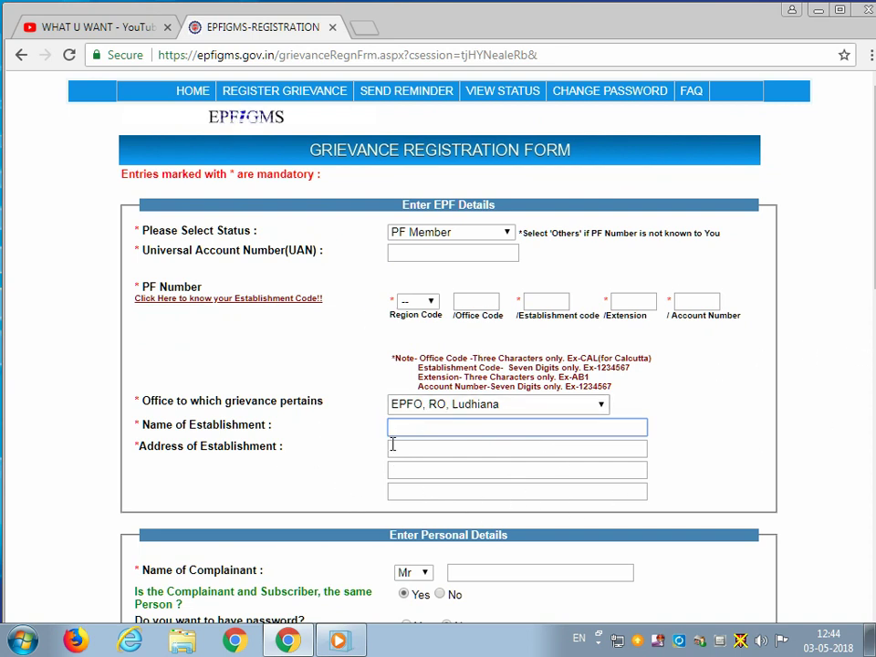
- Examine the personal details fields: complainant name, address, pincode, state, phone number and email
scroll(546, 514, "down", 2)
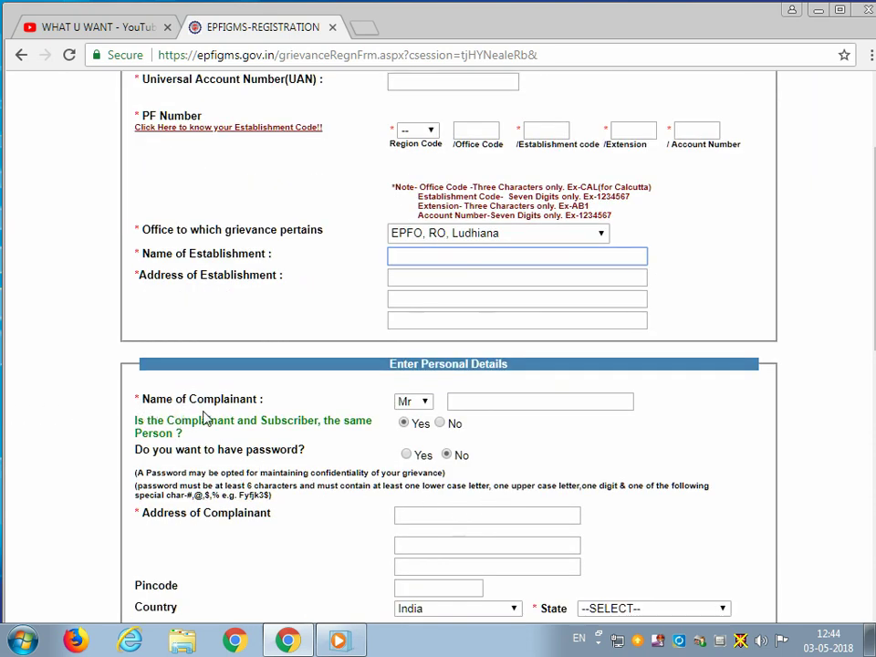
left_click(489, 404)
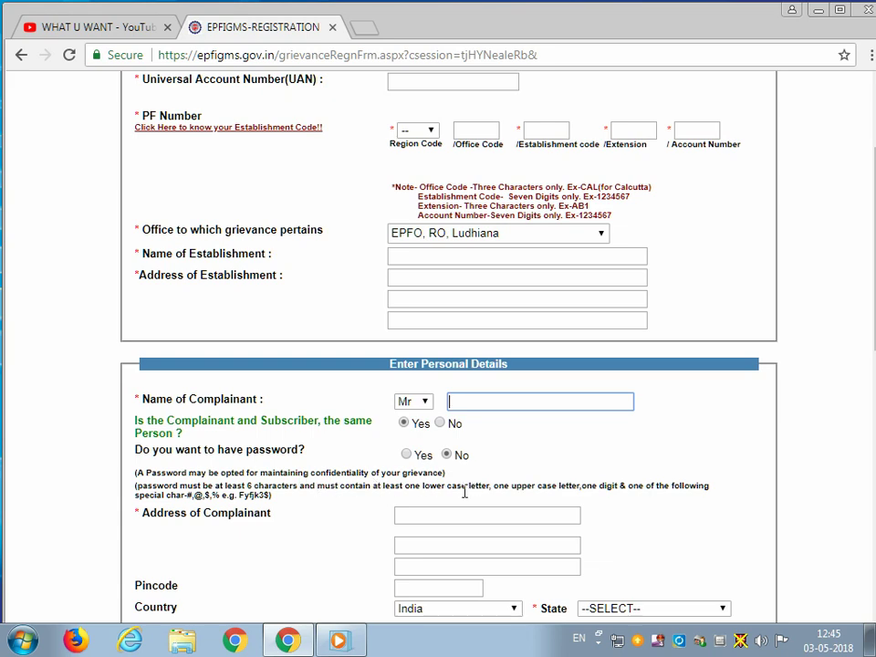
scroll(265, 521, "down", 1)
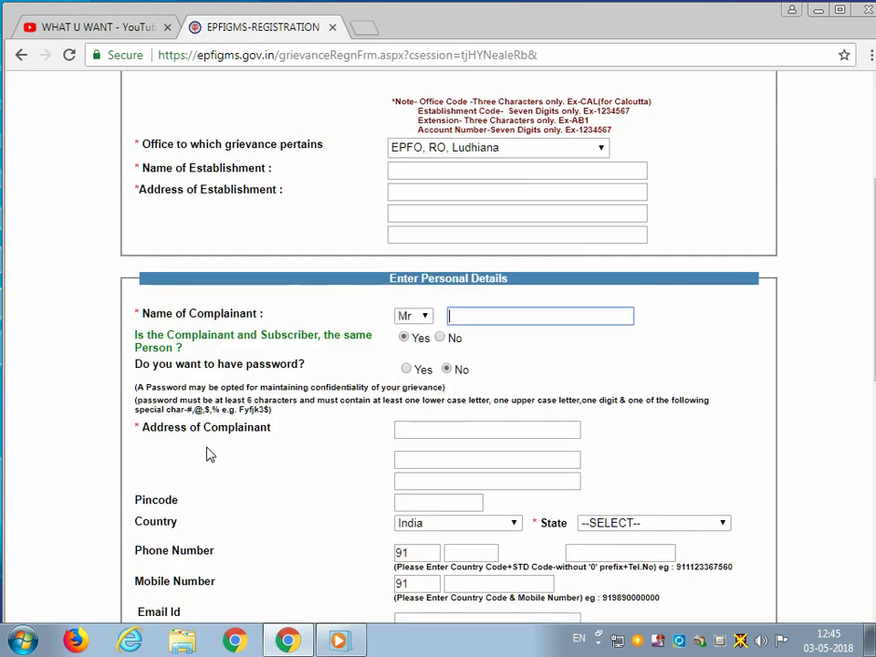
left_click(424, 429)
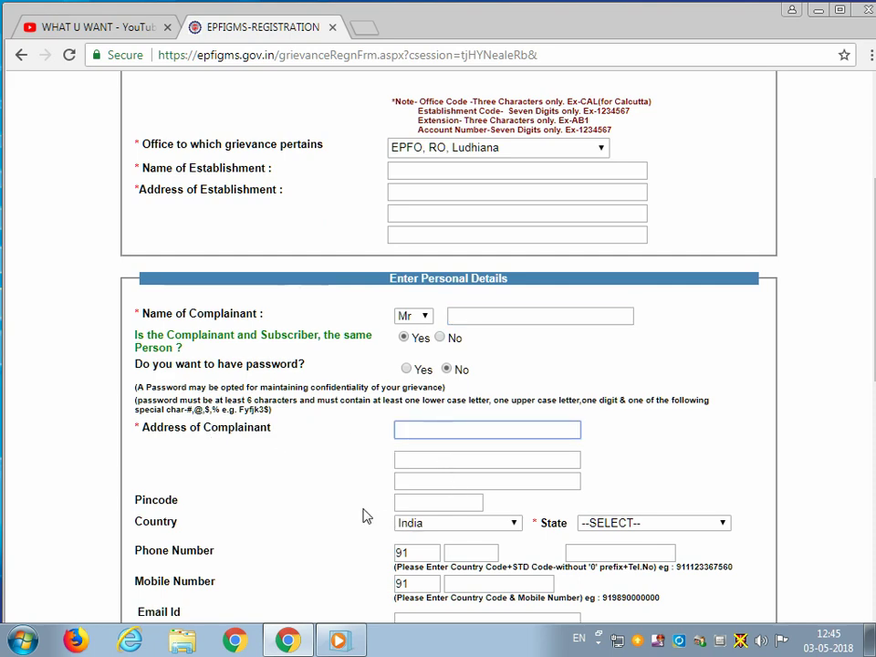
scroll(238, 513, "down", 1)
left_click(422, 417)
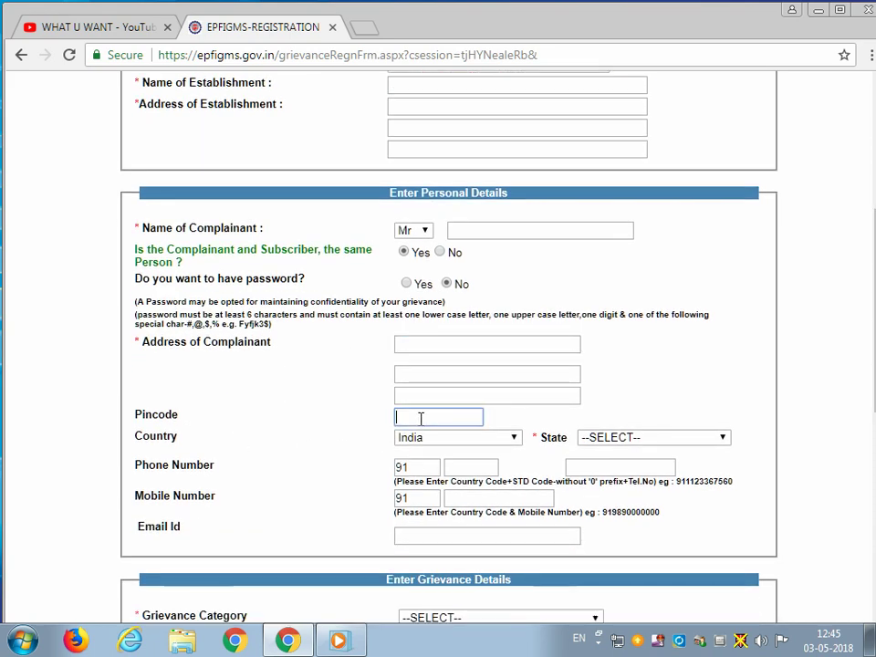
left_click(657, 440)
left_click(659, 442)
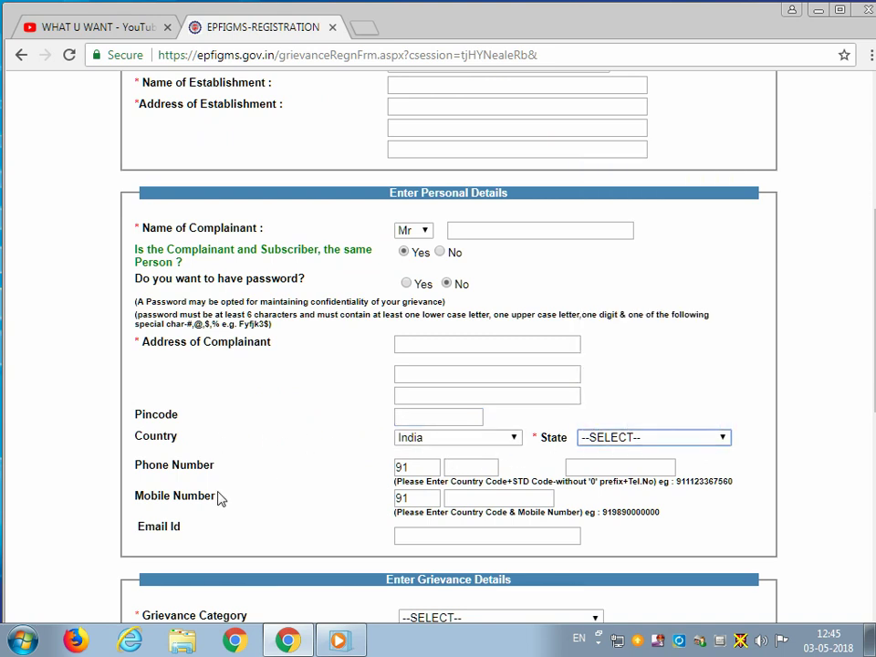
left_click(461, 468)
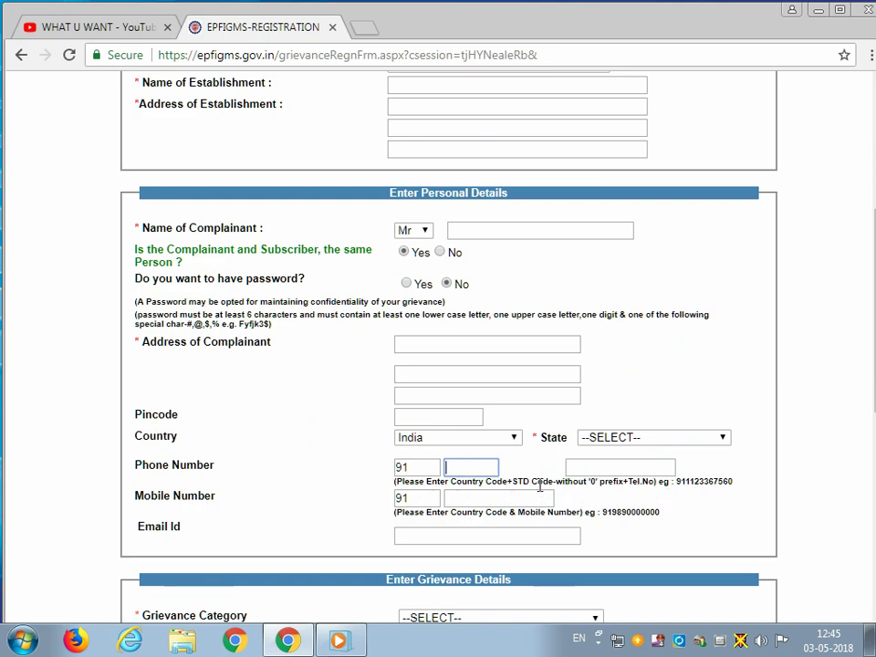
left_click(451, 540)
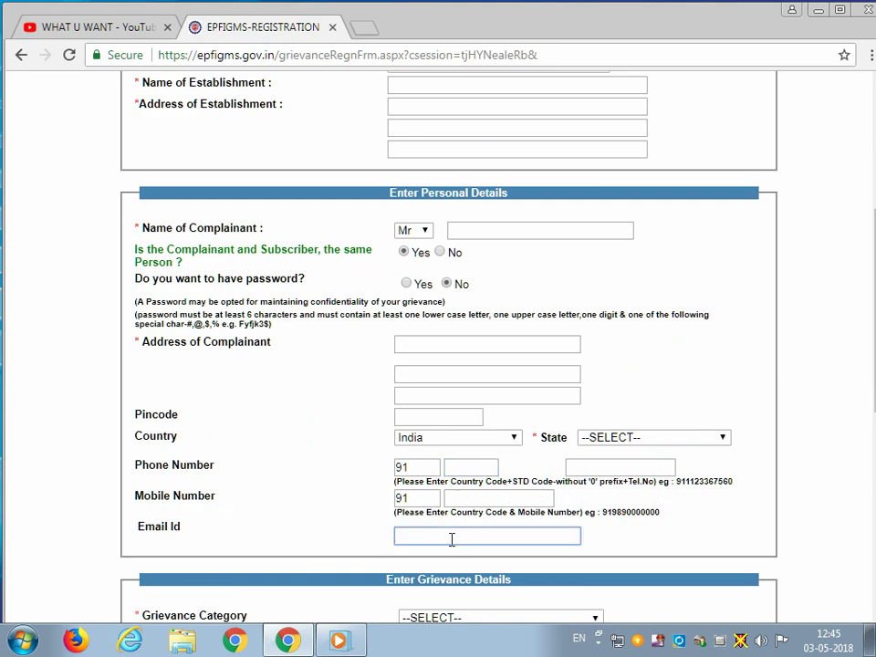
- Examine the grievance category options, the description box and the PDF upload area in the grievance details
scroll(451, 539, "down", 2)
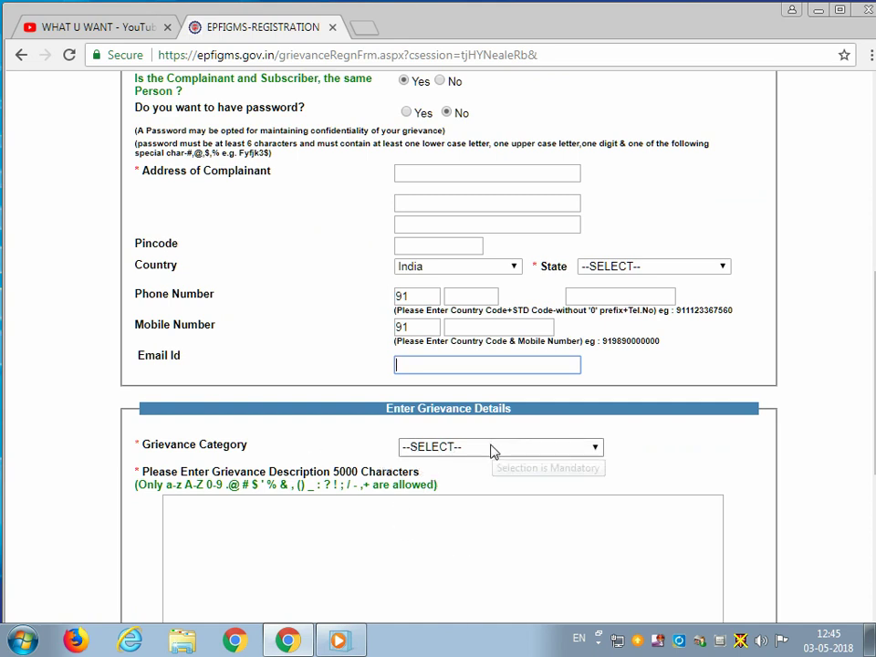
left_click(448, 447)
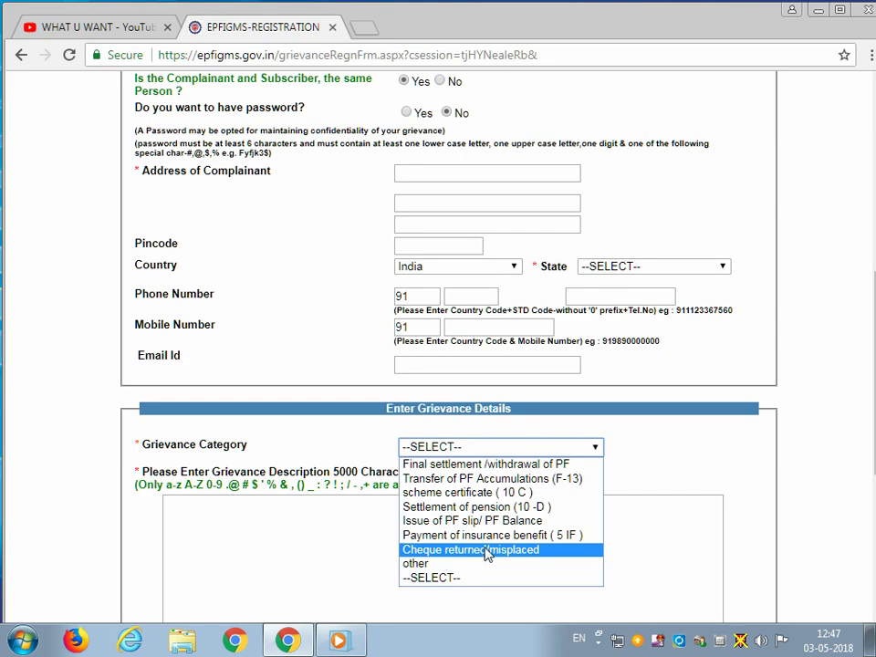
scroll(267, 376, "down", 2)
left_click(265, 350)
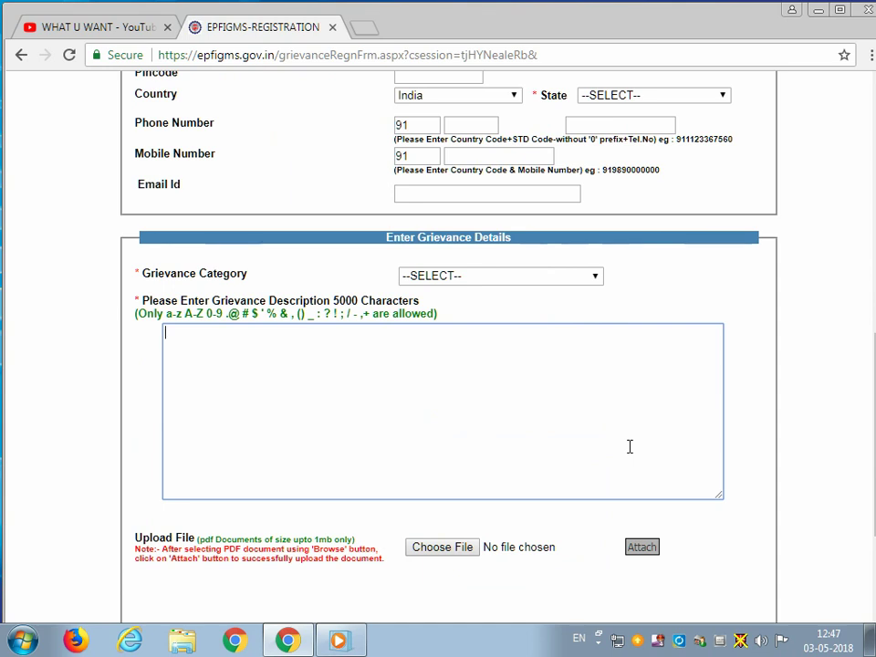
scroll(352, 500, "down", 2)
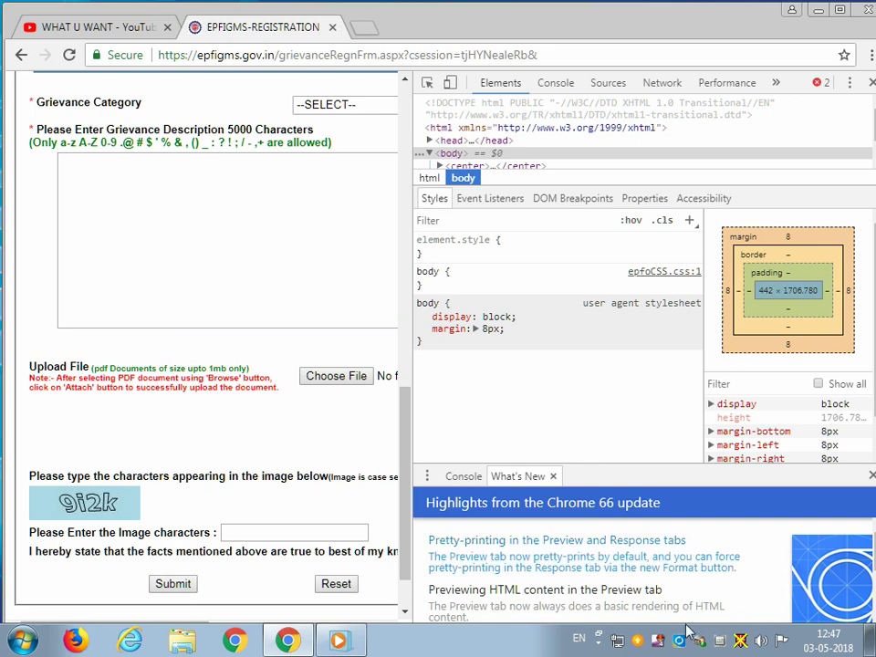
right_click(658, 641)
left_click(561, 557)
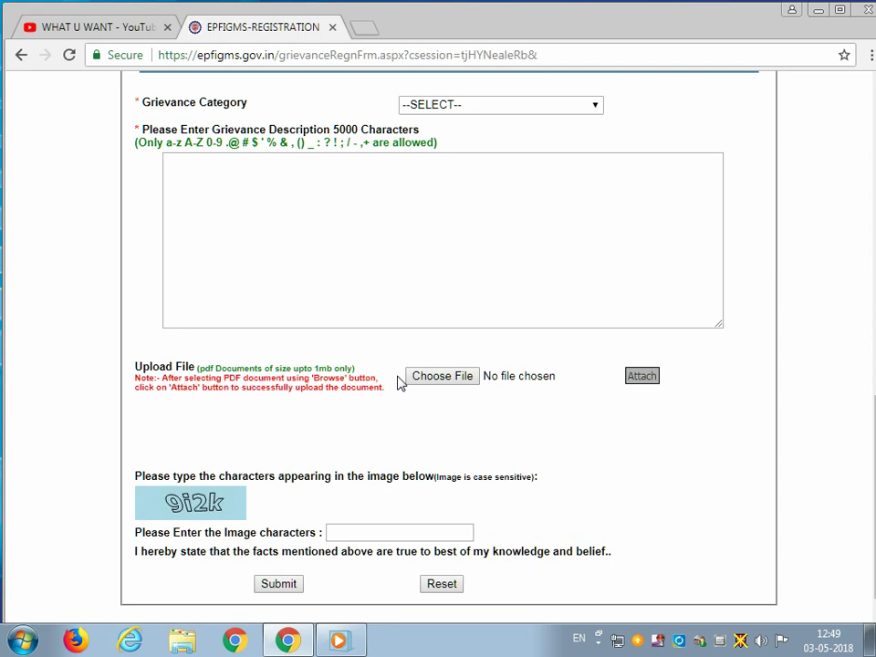
- Examine the image verification section at the end of the form and activate its entry field
scroll(238, 501, "down", 1)
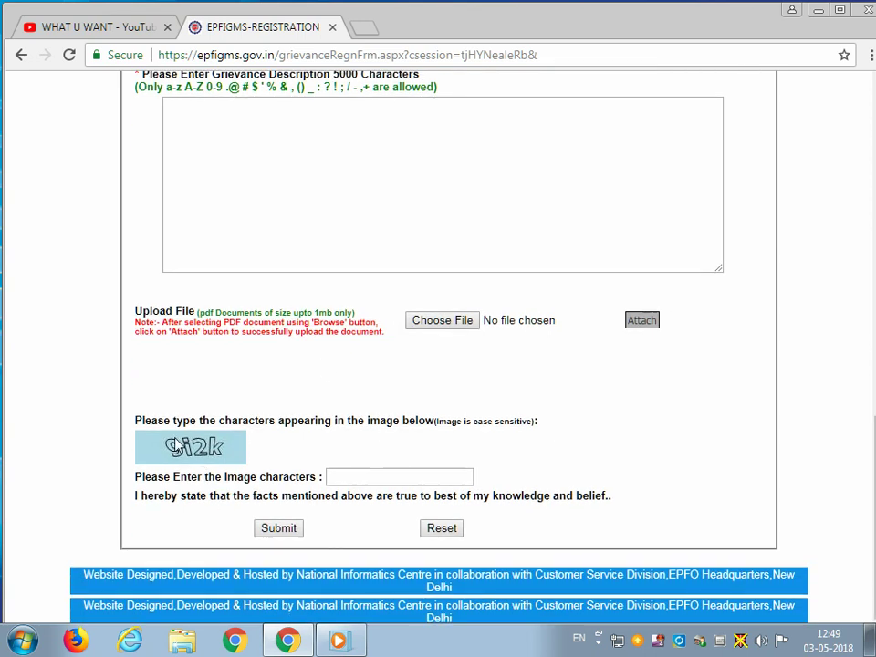
left_click(364, 475)
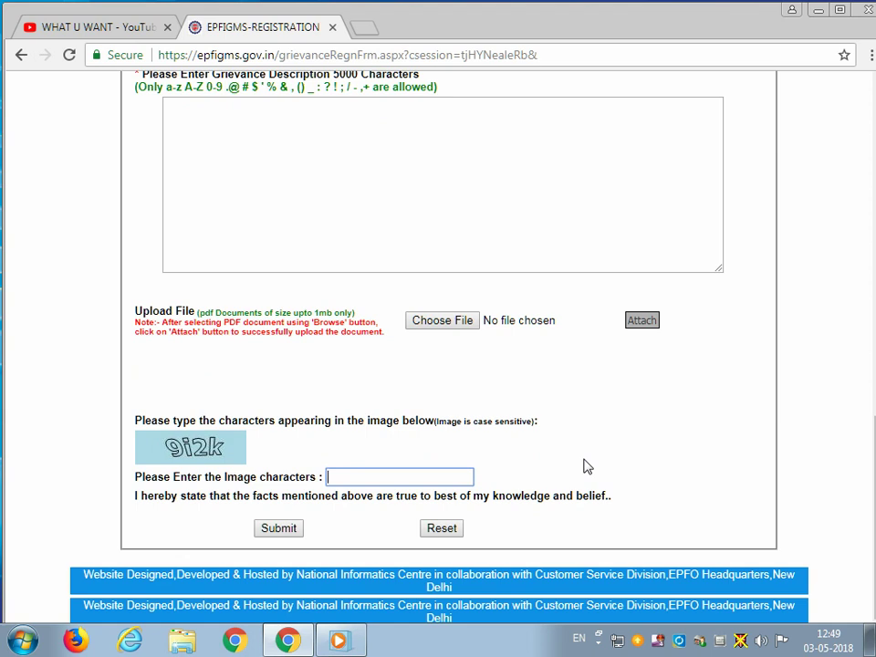
- Open the Send Reminder page and inspect its registration number and password fields
scroll(549, 441, "up", 15)
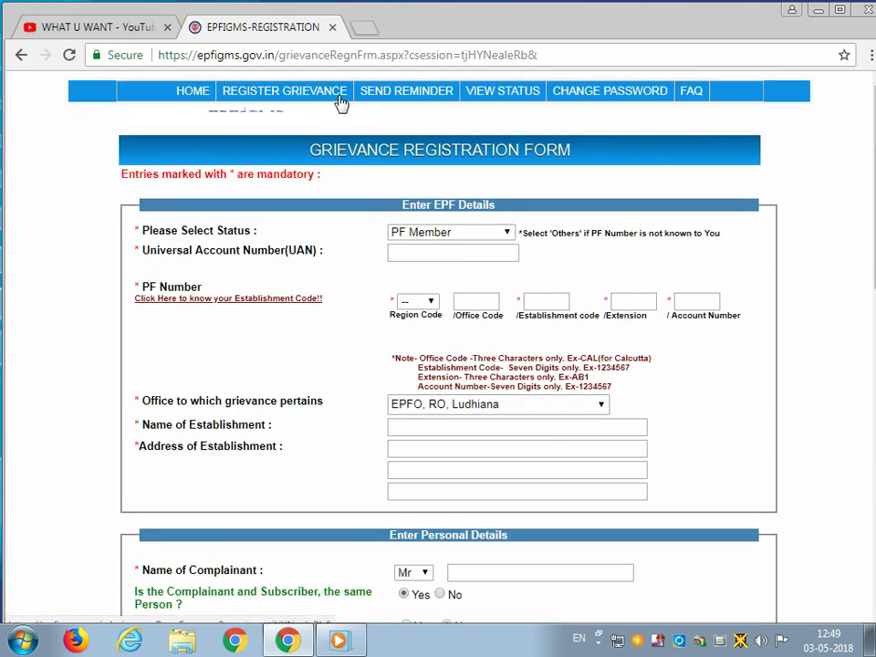
left_click(374, 94)
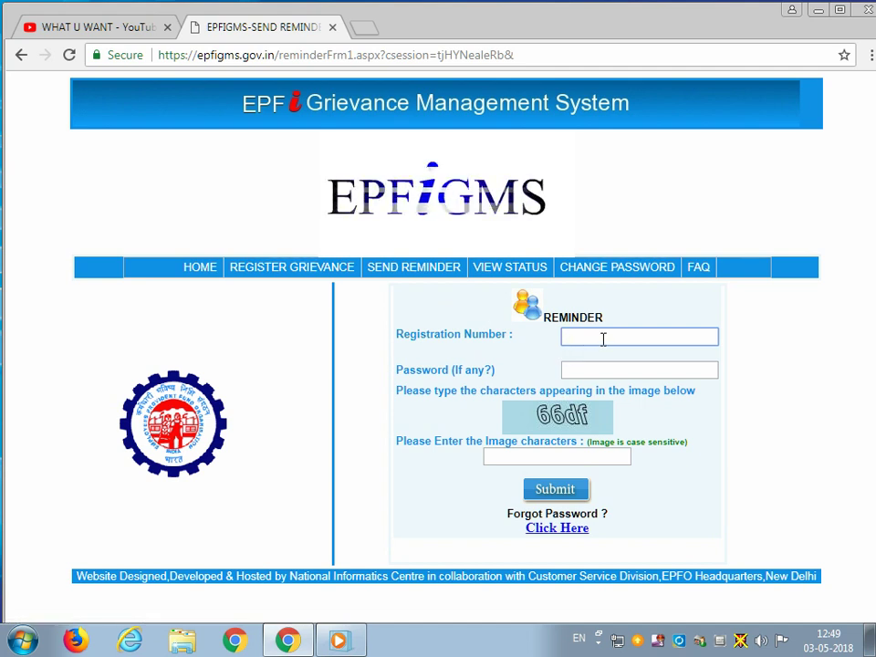
left_click(601, 366)
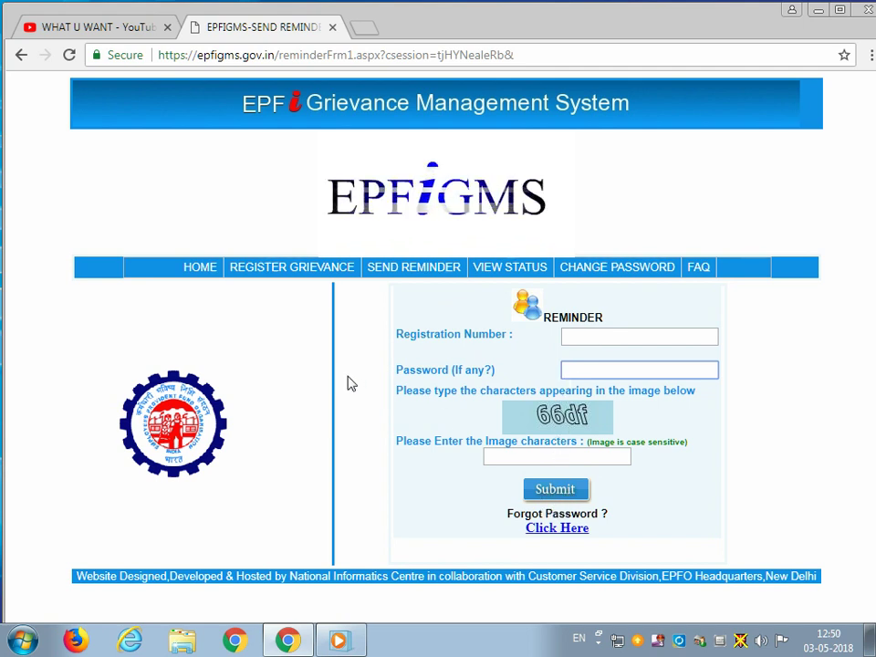
- Open the View Status page and inspect its registration number, password and image character fields
left_click(509, 276)
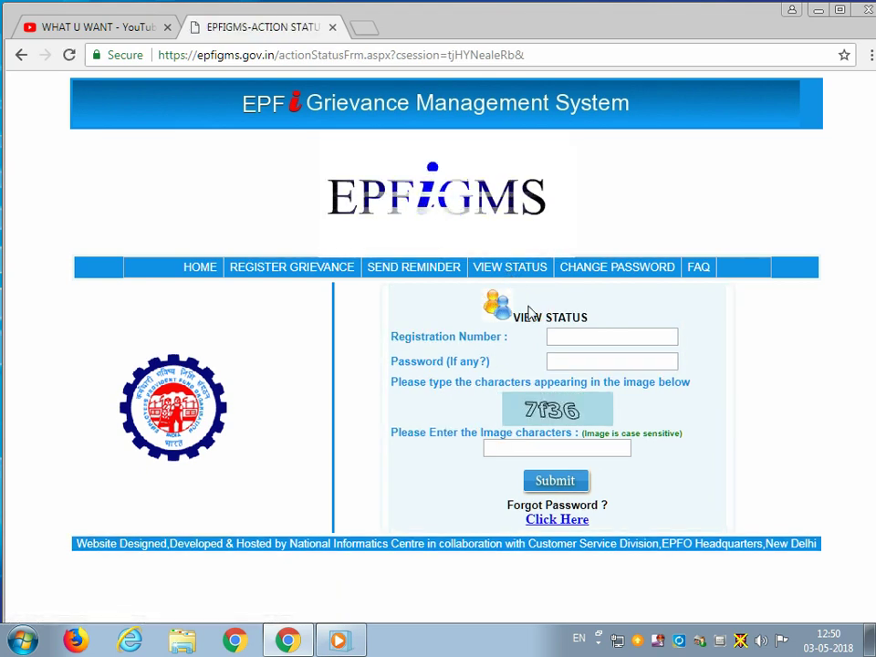
left_click(581, 341)
left_click(576, 365)
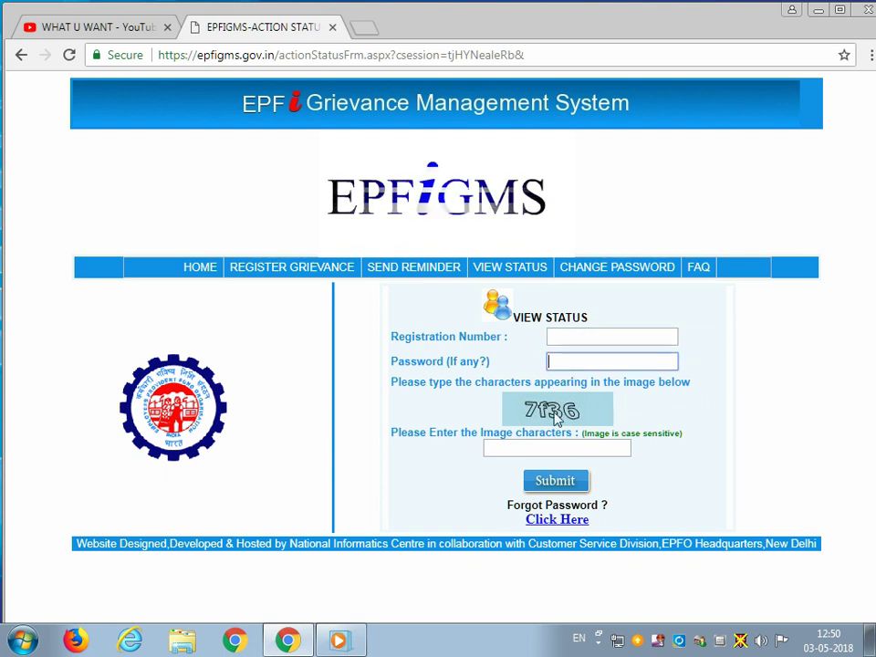
left_click(548, 450)
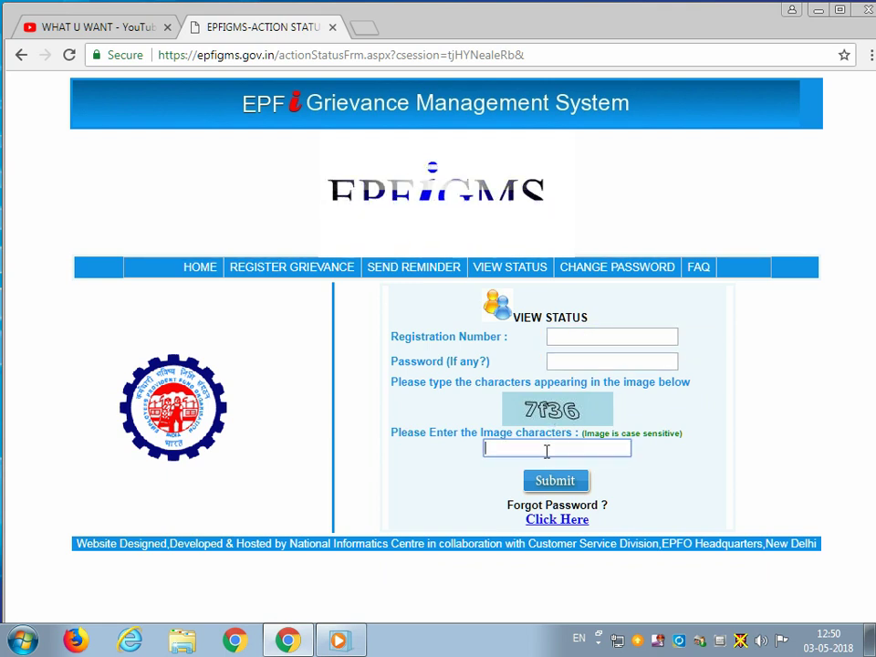